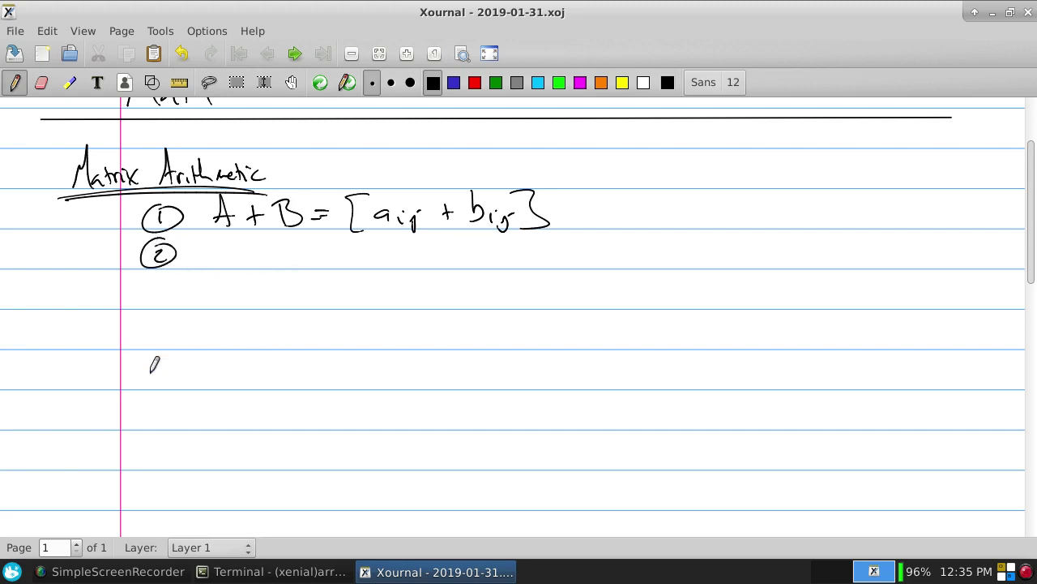
Handwrite 'αA = [α aij]' beside the circled 2 as the scalar multiplication rule
left_click_drag(208, 246, 223, 261)
mouse_move(232, 263)
left_mouse_down()
mouse_move(241, 237)
mouse_move(249, 263)
left_mouse_up()
left_click_drag(266, 252, 315, 264)
mouse_move(343, 243)
left_mouse_down()
mouse_move(345, 261)
mouse_move(396, 267)
left_mouse_up()
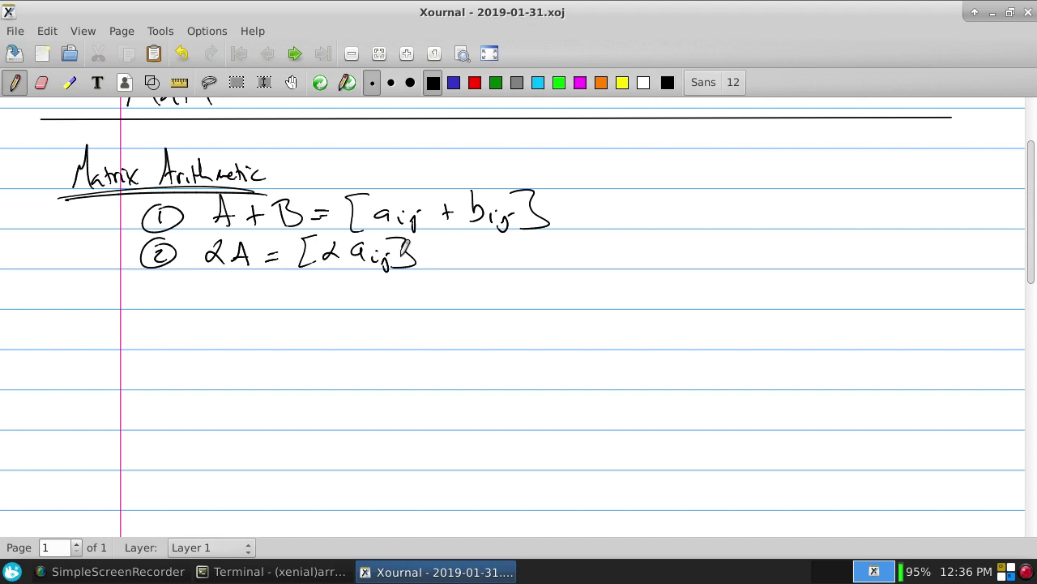
Add a circled 3 titled 'Matrix Multiplication' with 'Av' written beneath it
mouse_move(160, 275)
left_mouse_down()
mouse_move(214, 291)
mouse_move(234, 301)
mouse_move(260, 283)
mouse_move(316, 291)
mouse_move(323, 282)
mouse_move(339, 295)
mouse_move(350, 284)
mouse_move(368, 296)
mouse_move(414, 281)
mouse_move(447, 285)
left_mouse_up()
left_click_drag(1029, 204, 1028, 235)
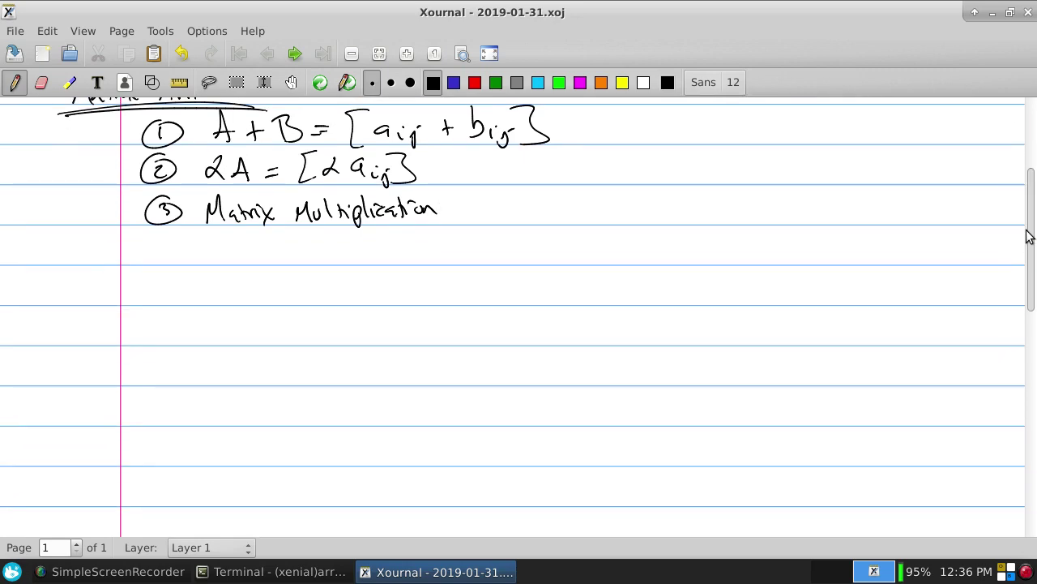
mouse_move(270, 261)
left_mouse_down()
mouse_move(283, 225)
mouse_move(298, 260)
left_mouse_up()
mouse_move(276, 251)
left_mouse_down()
mouse_move(331, 258)
mouse_move(342, 245)
left_mouse_up()
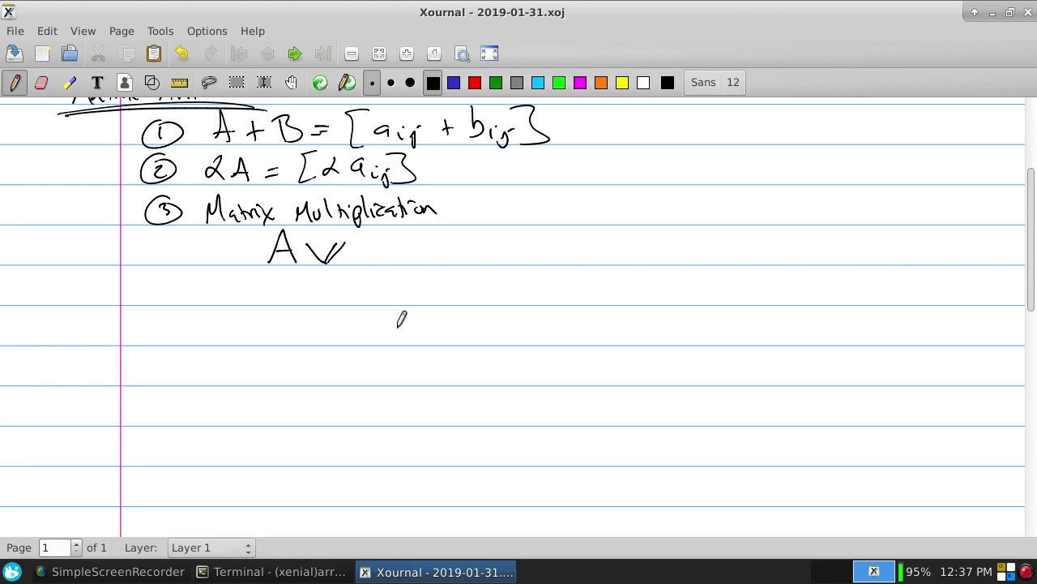
Write '= [a1; a2; ⋮; am] v' after Av, stacking the row vectors in a bracket
left_click_drag(374, 243, 387, 242)
left_click_drag(373, 251, 387, 250)
mouse_move(436, 225)
left_mouse_down()
mouse_move(414, 305)
mouse_move(451, 240)
mouse_move(462, 216)
left_mouse_up()
left_click_drag(442, 249, 459, 267)
left_click_drag(459, 231, 470, 262)
left_click(450, 276)
left_click(450, 283)
mouse_move(446, 298)
left_mouse_down()
mouse_move(469, 306)
mouse_move(454, 286)
left_mouse_up()
mouse_move(468, 219)
left_mouse_down()
mouse_move(489, 217)
mouse_move(478, 305)
left_mouse_up()
mouse_move(502, 248)
left_mouse_down()
mouse_move(524, 255)
mouse_move(532, 242)
left_mouse_up()
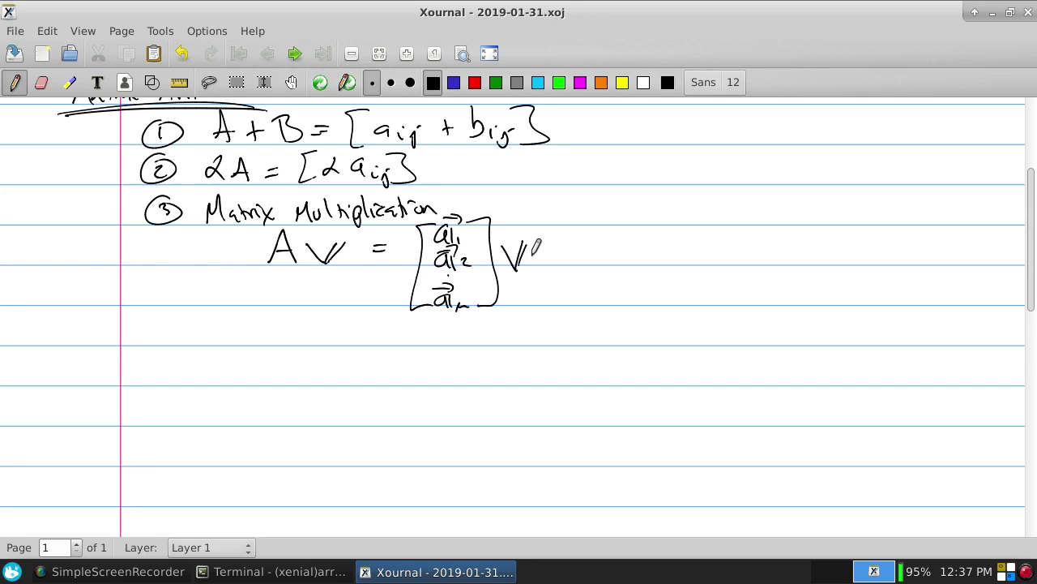
Write the result column '= [a1 v; a2 v; ⋮; am v]' and circle the a1 v entry
left_click_drag(562, 251, 576, 257)
mouse_move(621, 216)
left_mouse_down()
mouse_move(601, 227)
mouse_move(614, 307)
mouse_move(653, 236)
mouse_move(647, 204)
mouse_move(678, 235)
mouse_move(688, 216)
left_mouse_up()
mouse_move(653, 249)
left_mouse_down()
mouse_move(639, 253)
mouse_move(666, 266)
left_mouse_up()
left_click_drag(632, 244, 655, 238)
mouse_move(672, 248)
left_mouse_down()
mouse_move(680, 263)
mouse_move(689, 247)
left_mouse_up()
left_click_drag(685, 248, 694, 262)
mouse_move(649, 298)
left_mouse_down()
mouse_move(637, 311)
mouse_move(652, 315)
mouse_move(659, 301)
mouse_move(671, 313)
mouse_move(653, 284)
left_mouse_up()
left_click_drag(647, 279, 683, 315)
mouse_move(682, 315)
left_mouse_down()
mouse_move(688, 297)
mouse_move(697, 315)
left_mouse_up()
left_click_drag(697, 314, 704, 296)
left_click_drag(696, 209, 738, 212)
left_click_drag(738, 212, 725, 334)
left_click_drag(689, 195, 677, 192)
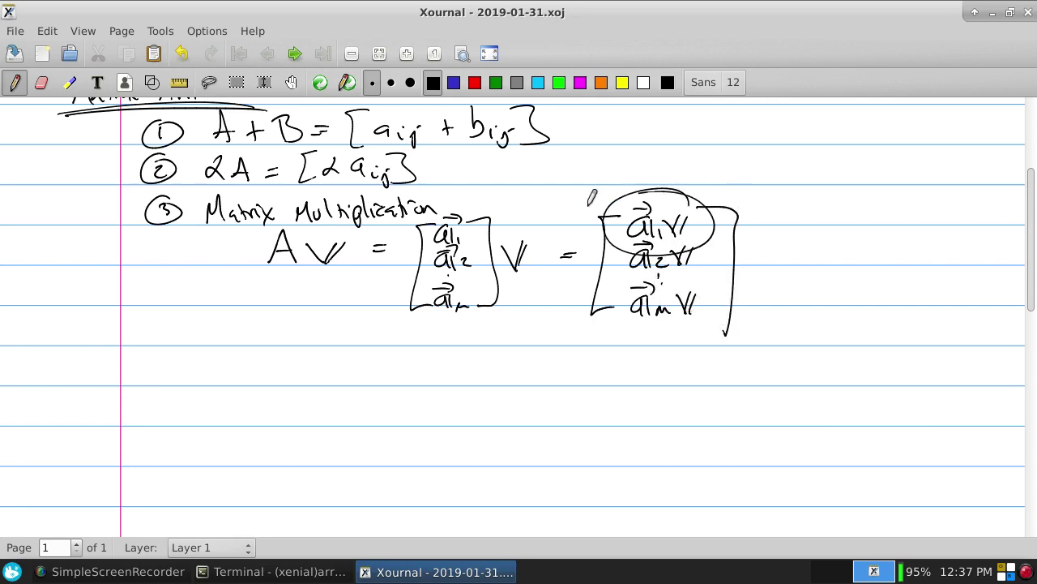